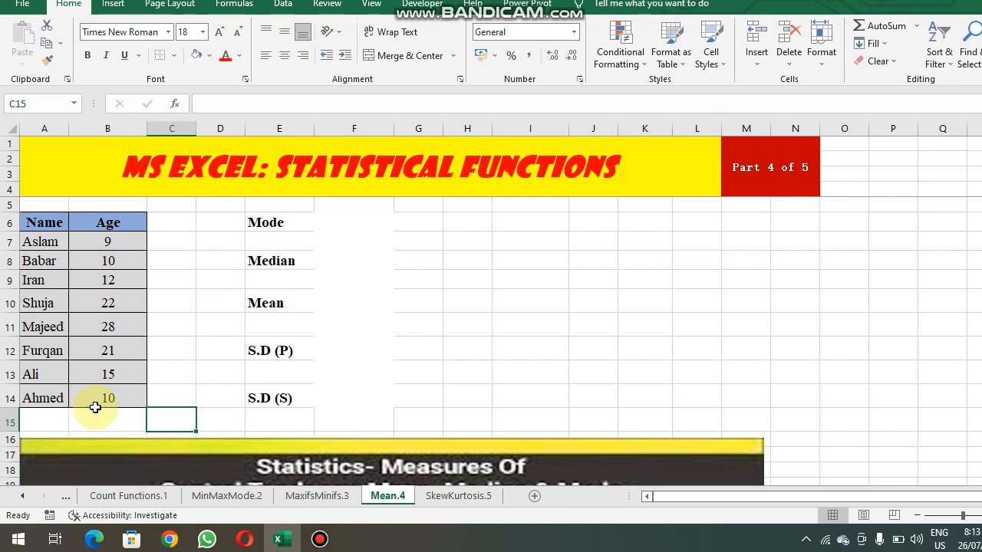
- Calculate the mode of the ages in G6, beside the Mode label, with =MODE(B7:B14), and review the formula
key("Up")
key("Up")
key("Right")
key("Up")
key("Up")
key("Up")
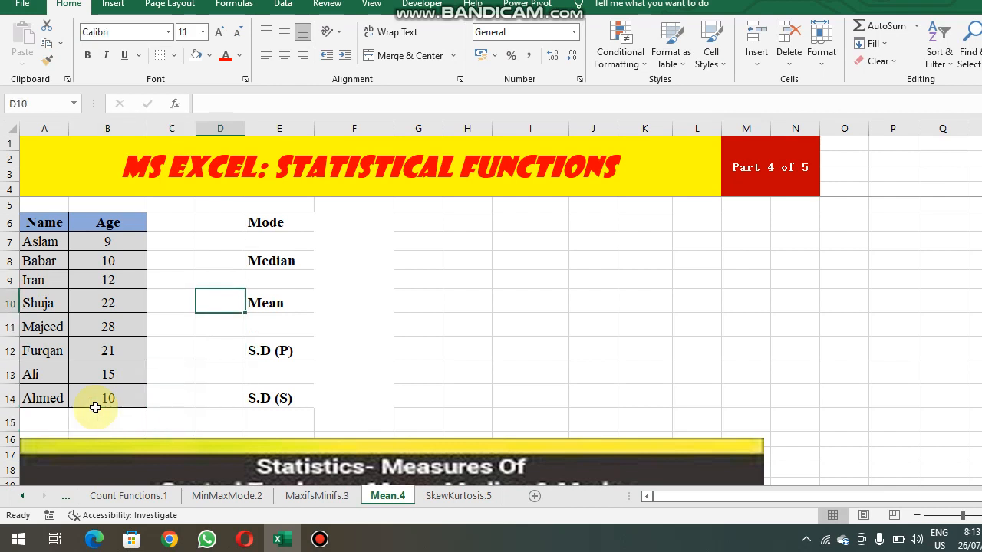
key("Up")
key("Up")
key("Up")
key("Right")
key("Up")
key("Right")
key("Right")
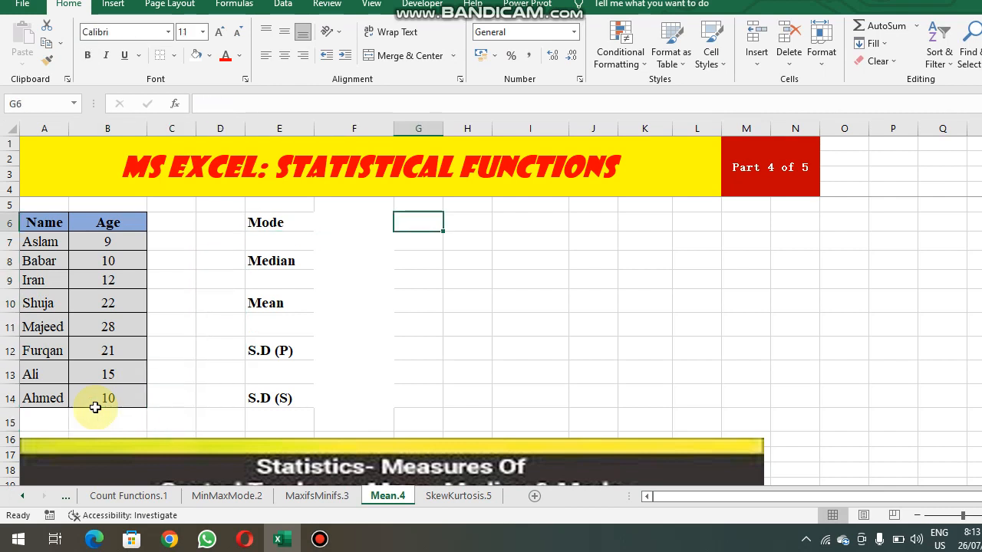
type("=")
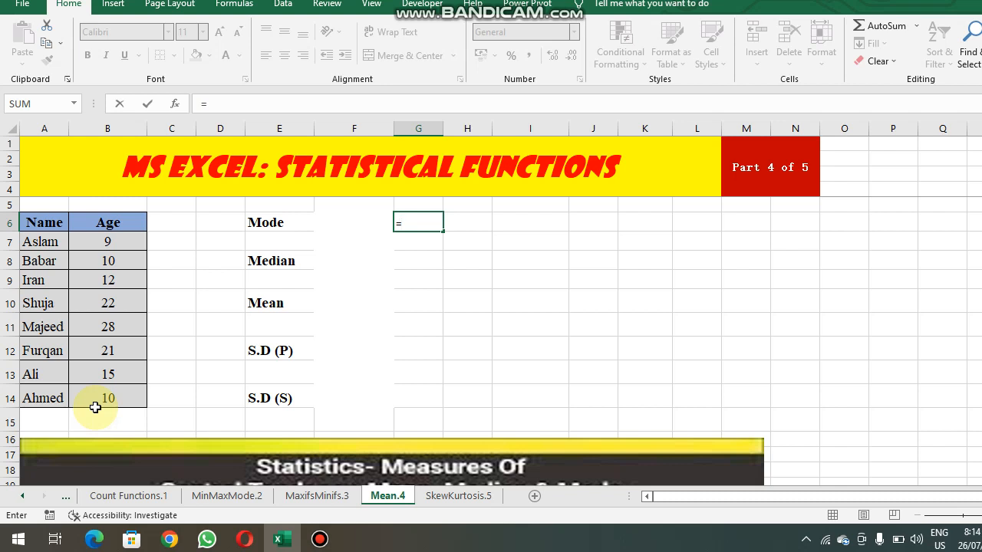
type("mo")
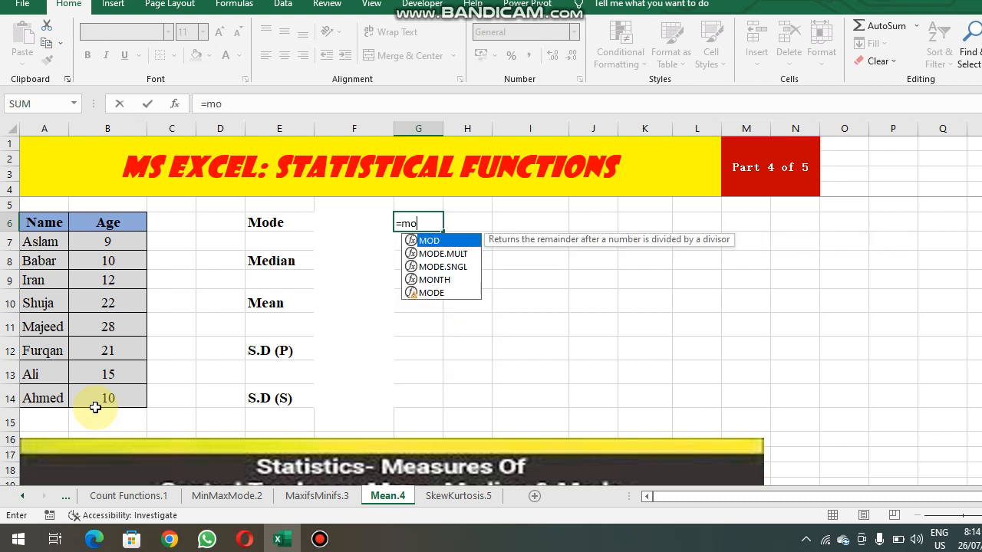
type("de(")
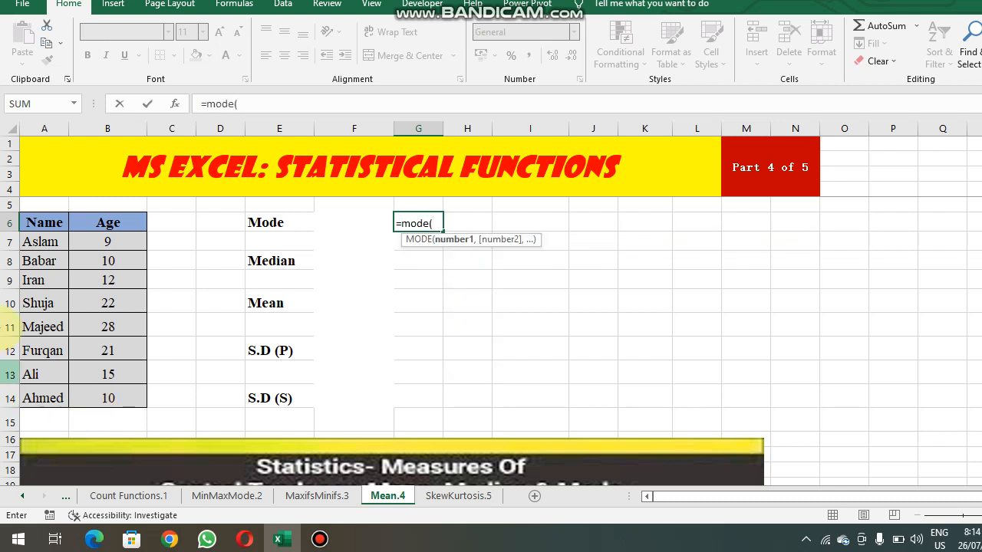
left_click_drag(115, 243, 111, 389)
type(")")
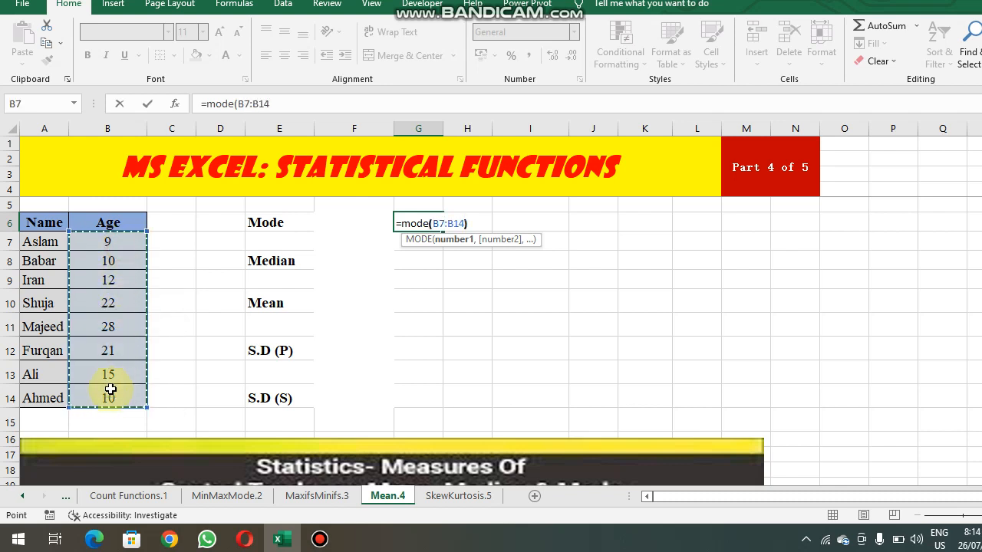
key("Return")
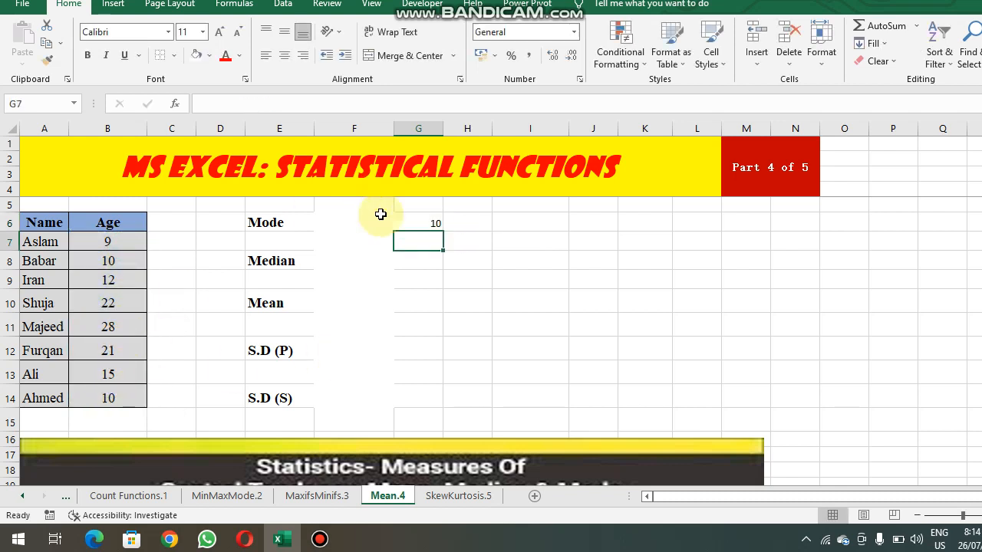
left_click(413, 225)
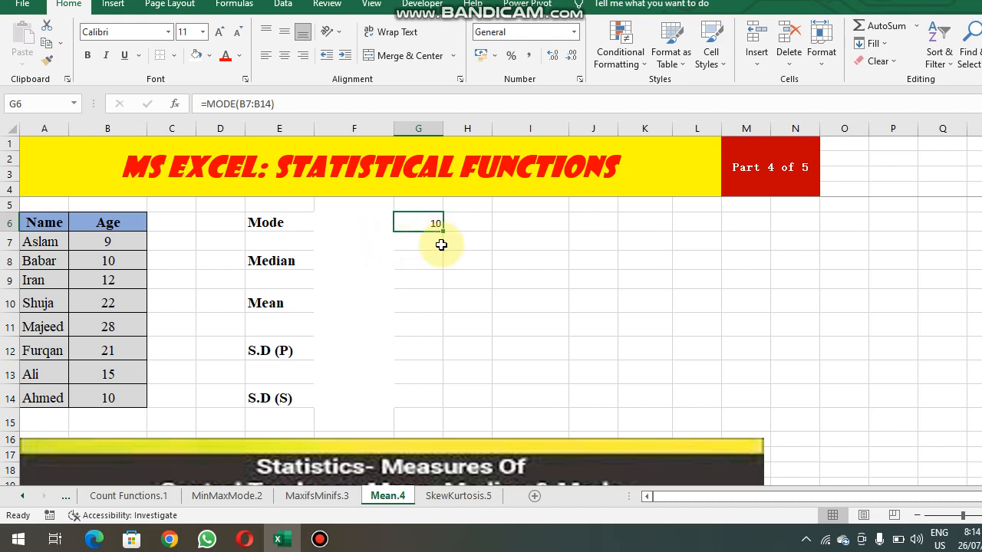
left_click(469, 228)
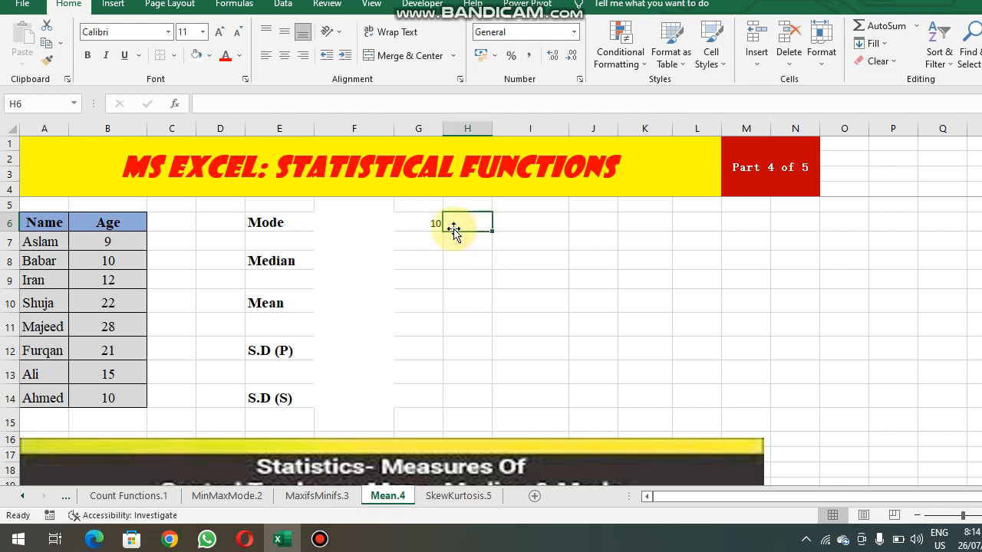
left_click(431, 223)
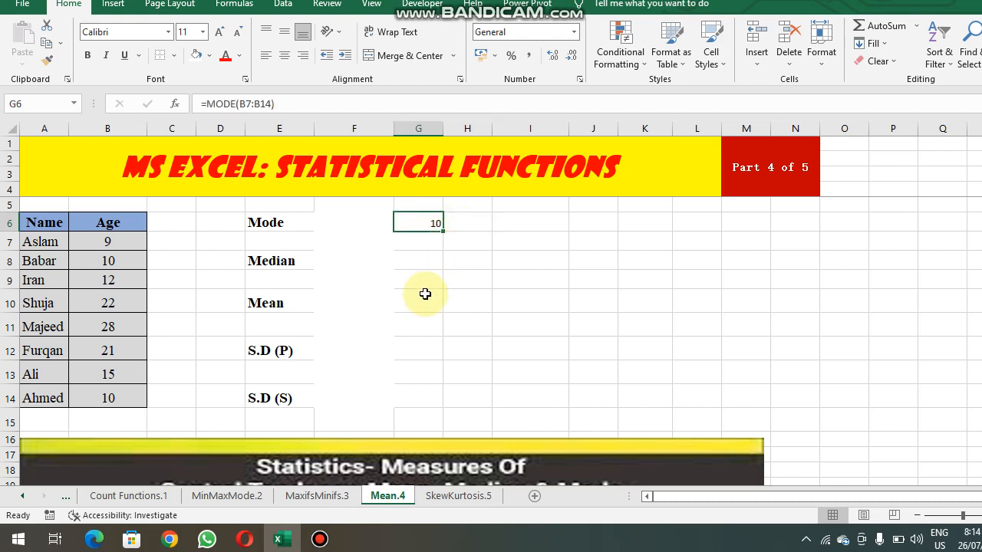
- Examine the illustration of mean, median and mode curves below the age table
left_click(428, 257)
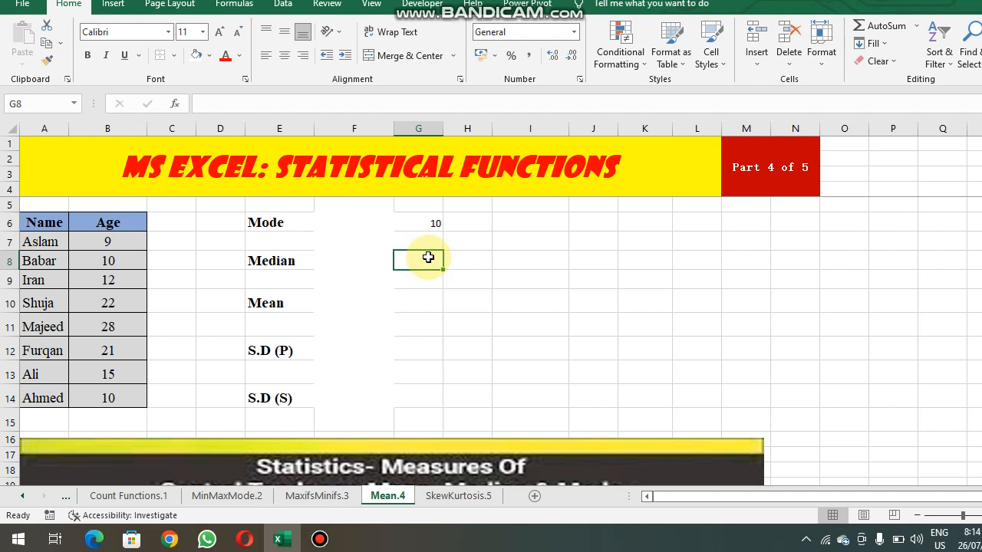
key("Down")
key("Down")
key("Down")
key("Down")
key("Down")
key("Down")
key("Down")
key("Down")
key("Down")
key("Down")
key("Down")
key("Down")
key("Down")
key("Down")
key("Down")
key("Down")
key("Down")
key("Down")
key("Down")
key("Down")
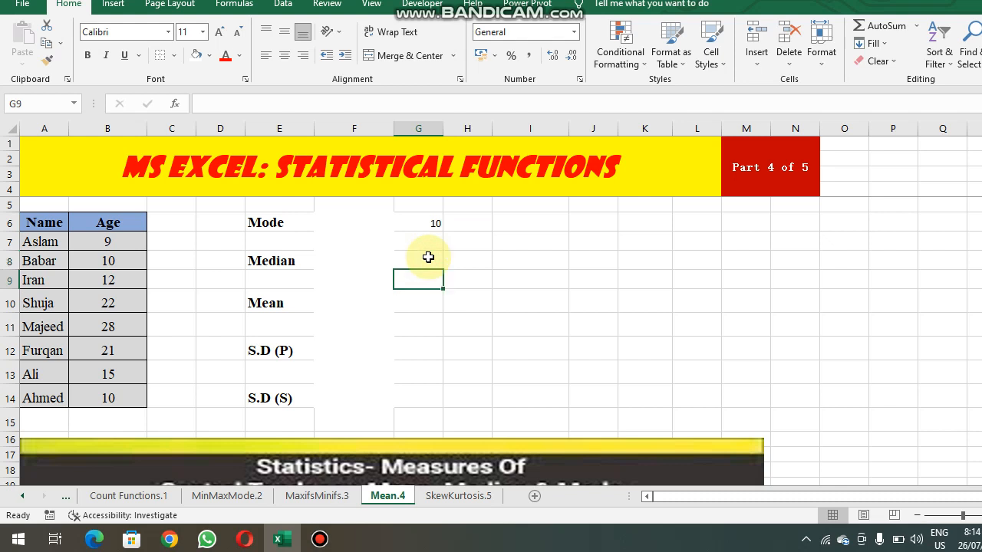
key("Down")
key("Down")
key("Down")
key("Down")
key("Down")
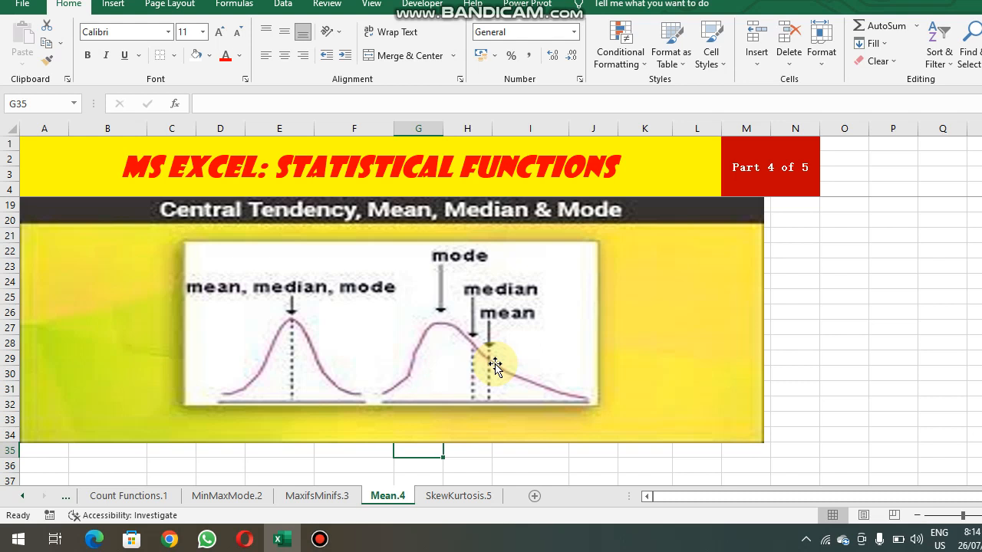
- Calculate the median of the ages in G8, beside the Median label, with =MEDIAN(B7:B14), and review the formula
key("Up")
key("Up")
key("Up")
key("Up")
key("Up")
key("Up")
key("Up")
key("Up")
key("Up")
key("Up")
key("Up")
key("Up")
key("Up")
key("Up")
key("Up")
key("Up")
key("Up")
key("Up")
key("Up")
key("Up")
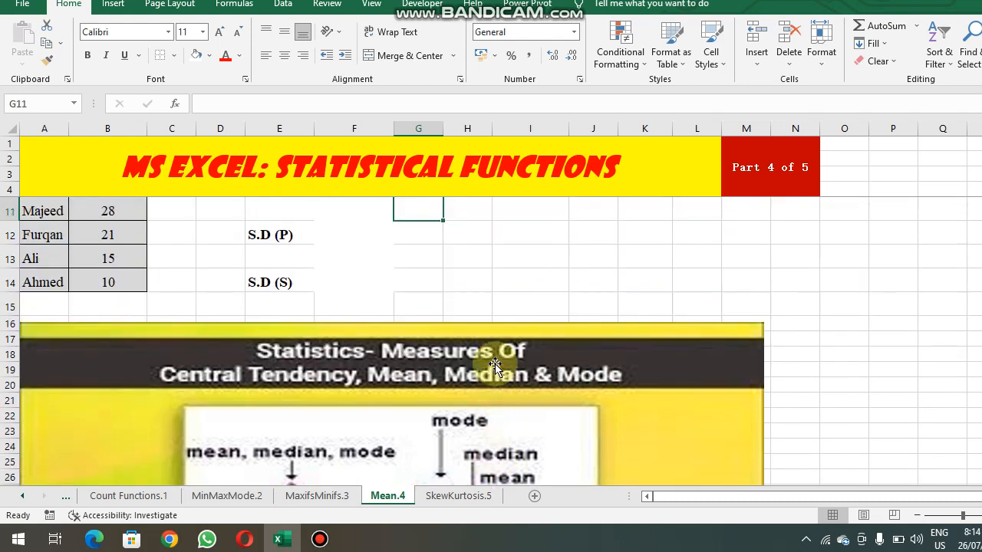
key("Down")
key("Down")
key("Down")
key("Down")
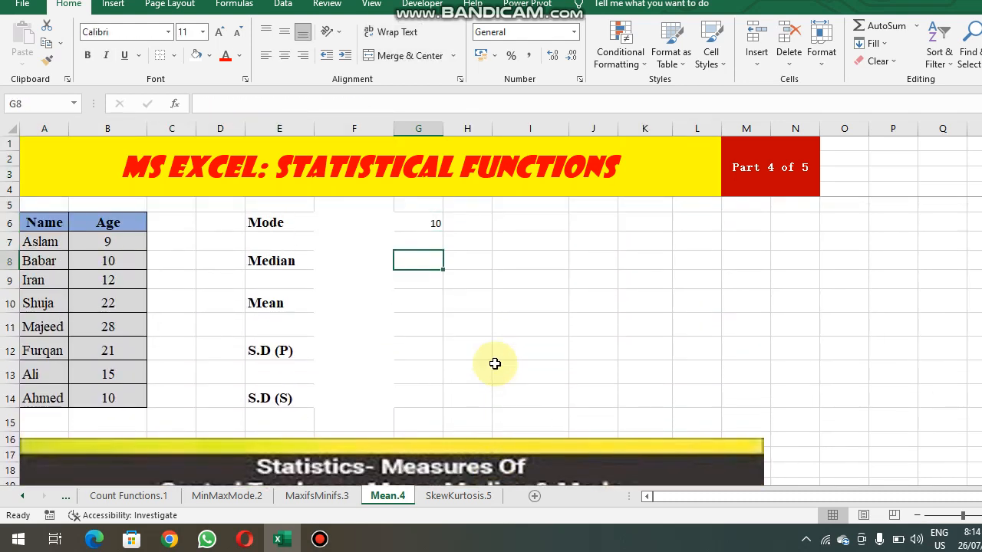
type("=me")
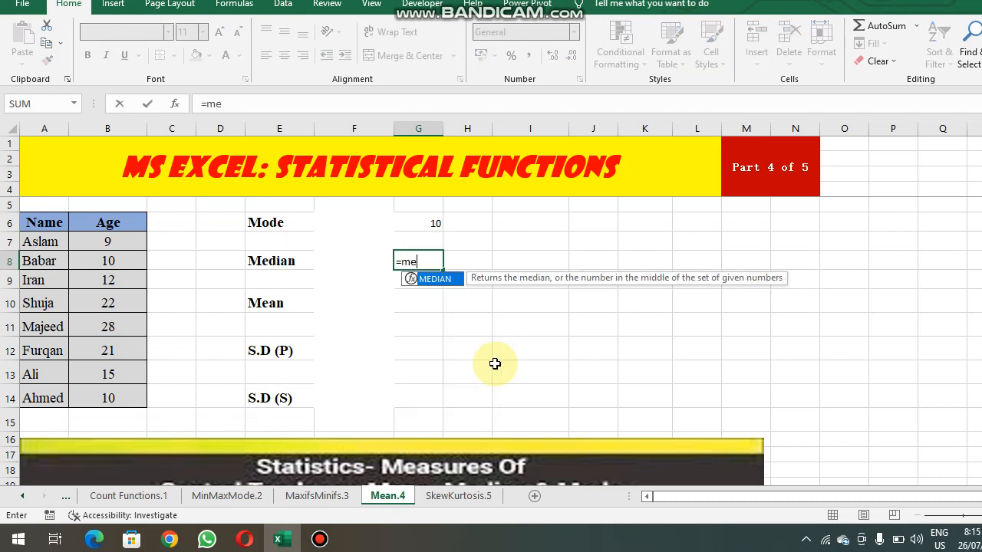
type("dian(")
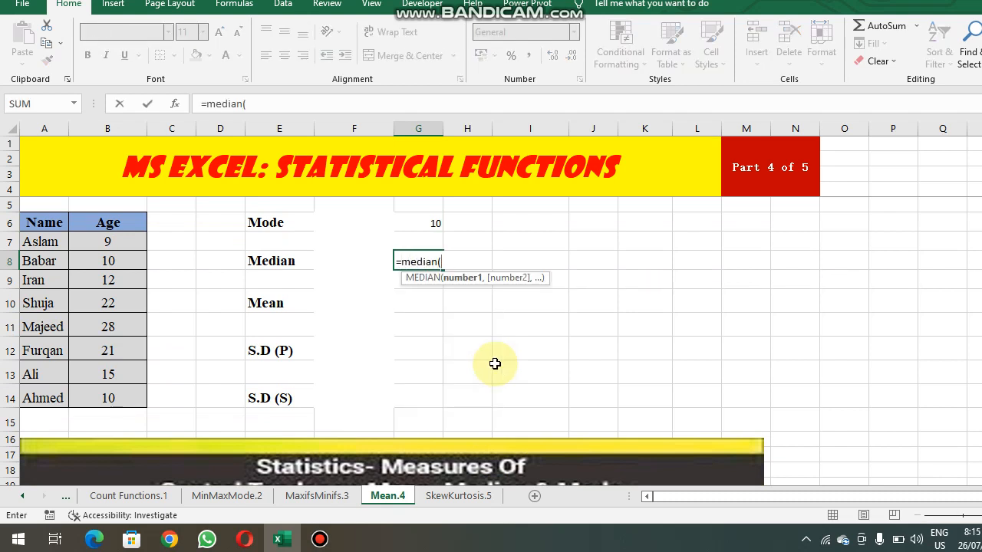
left_click_drag(111, 241, 115, 387)
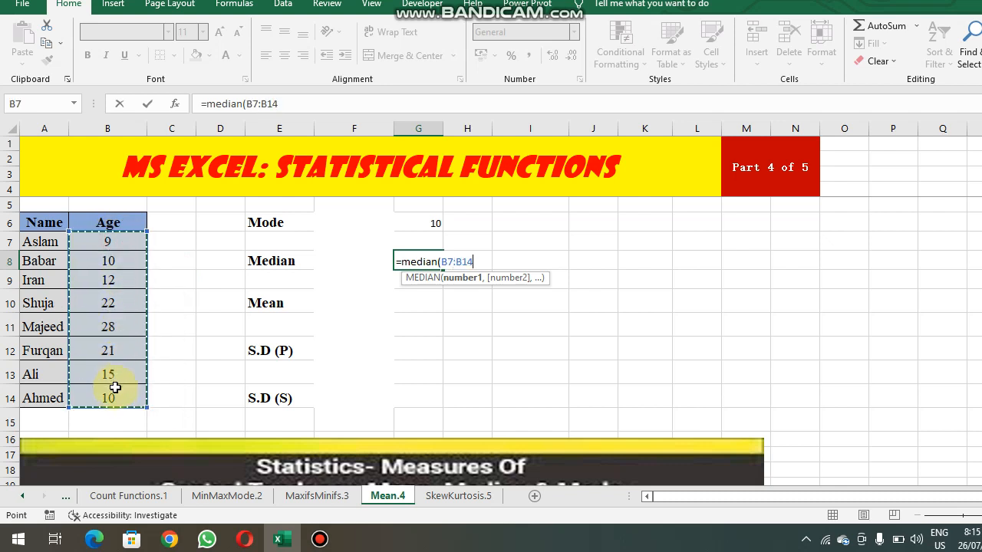
type(")")
key("Return")
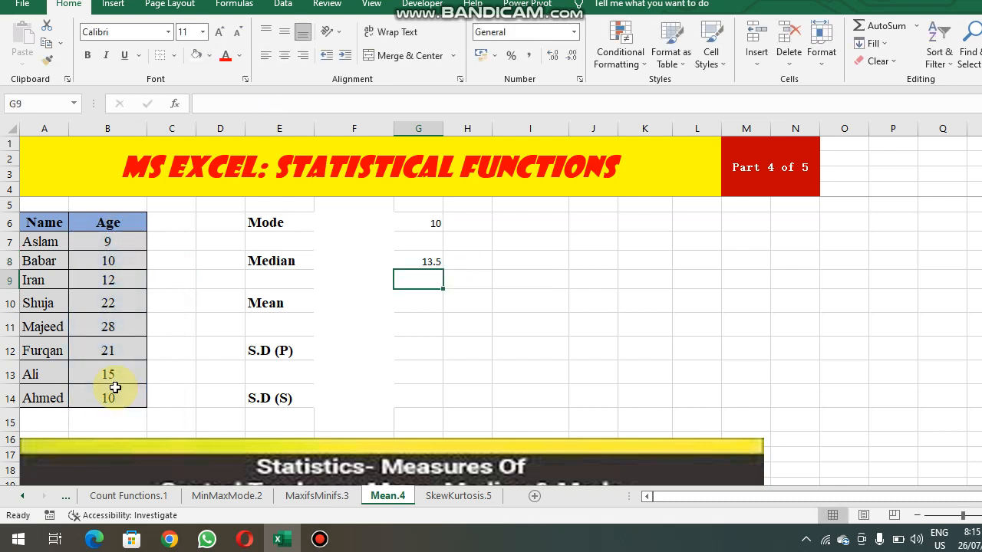
key("Up")
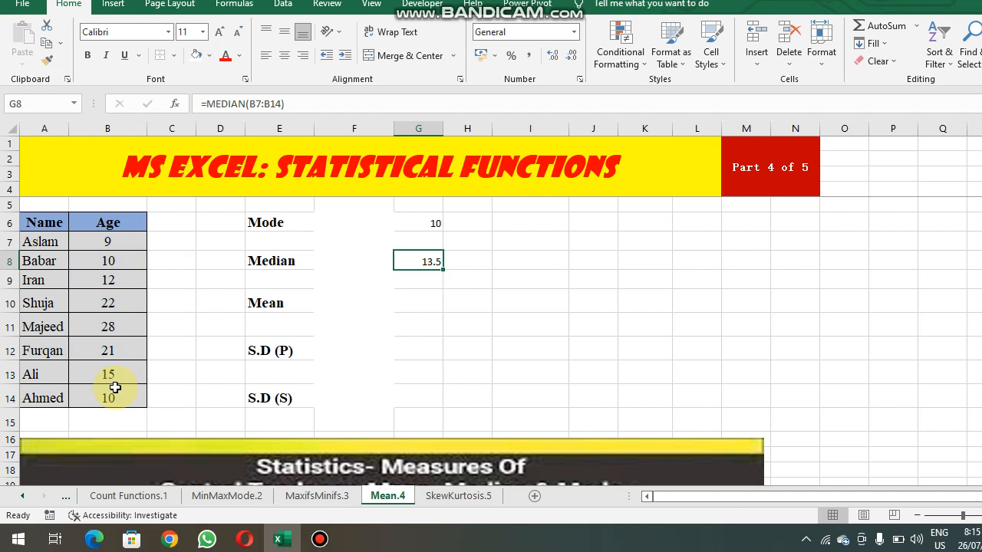
- Calculate the mean of the ages in G10 with =AVERAGE(B7:B14), and select the ages in B7:B14 to compare their average
key("Down")
key("Down")
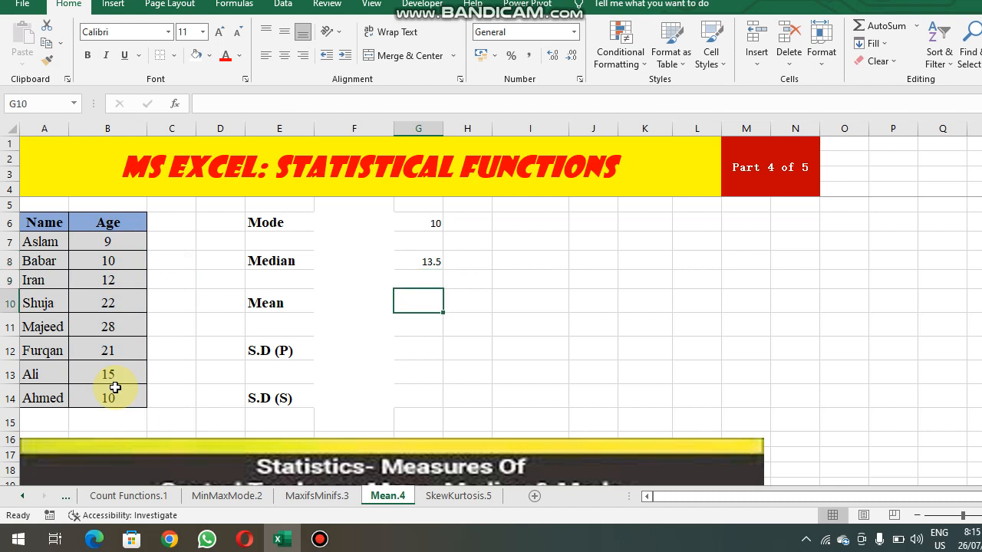
type("=")
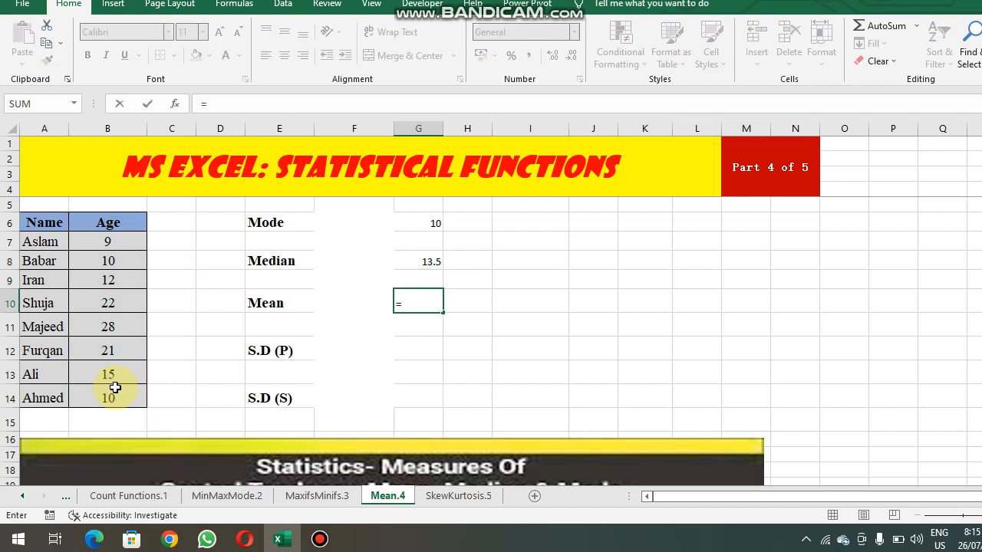
type("average")
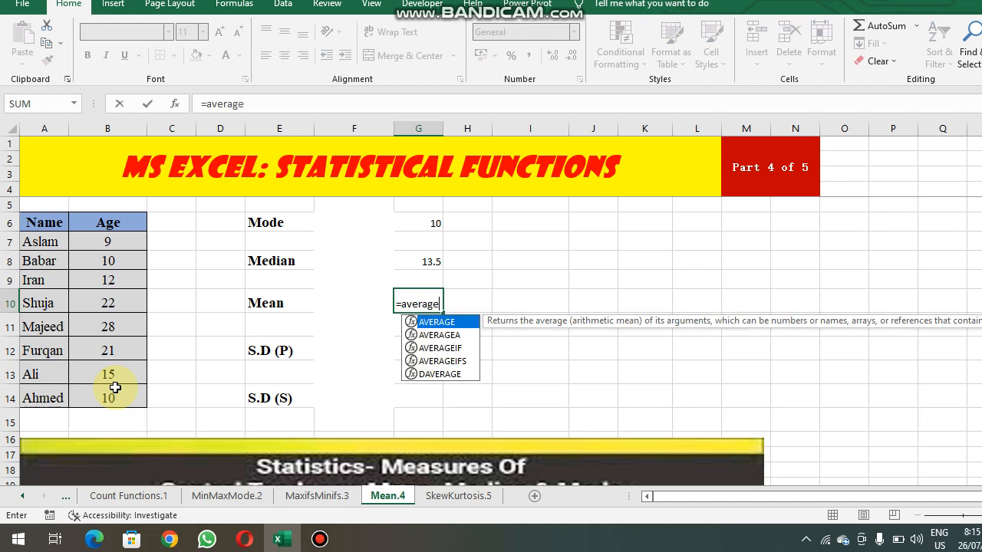
type("(")
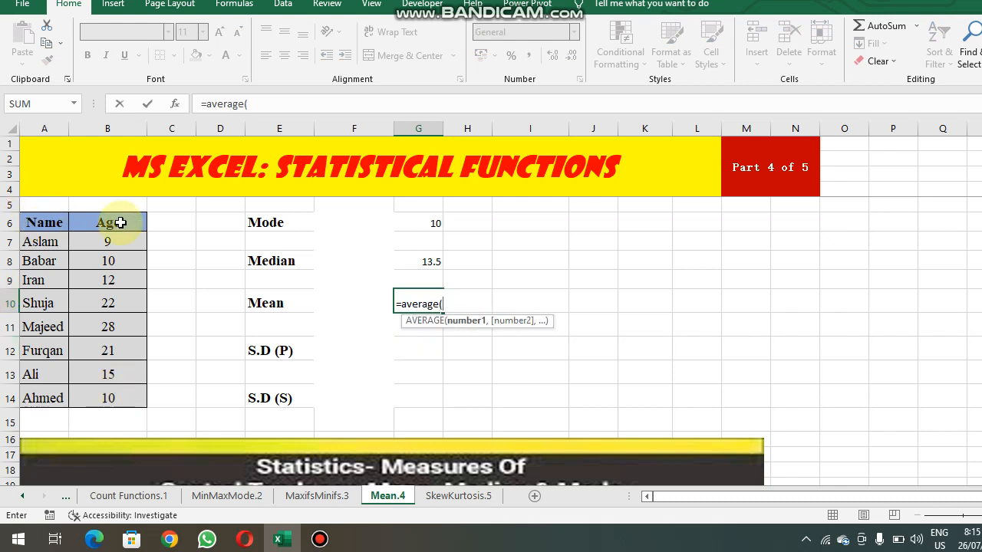
left_click_drag(120, 245, 114, 385)
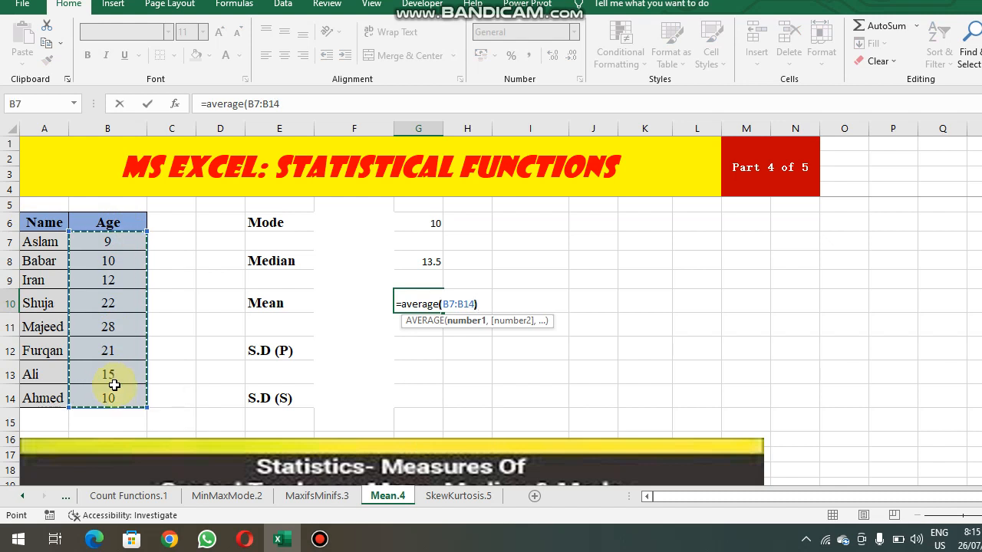
type(")")
key("Return")
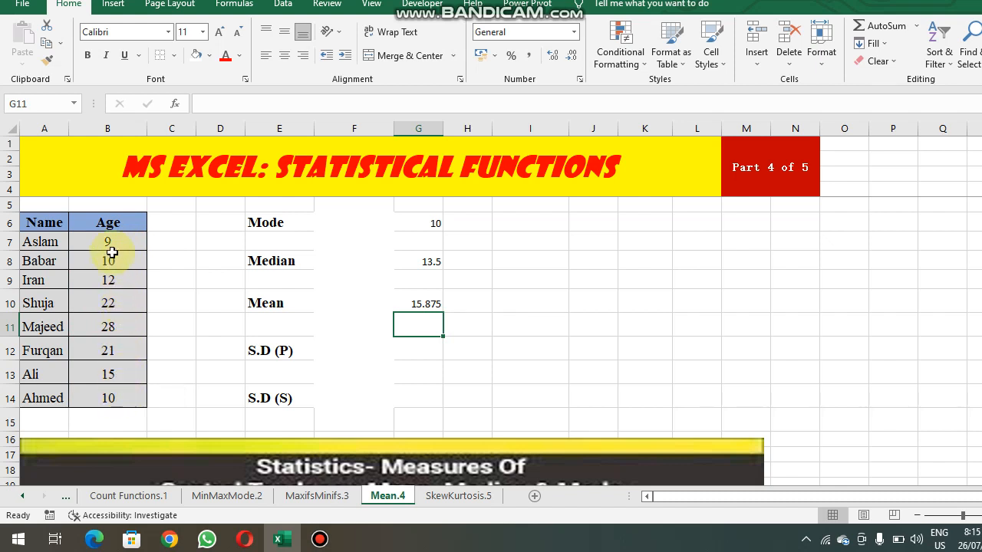
left_click_drag(110, 245, 126, 390)
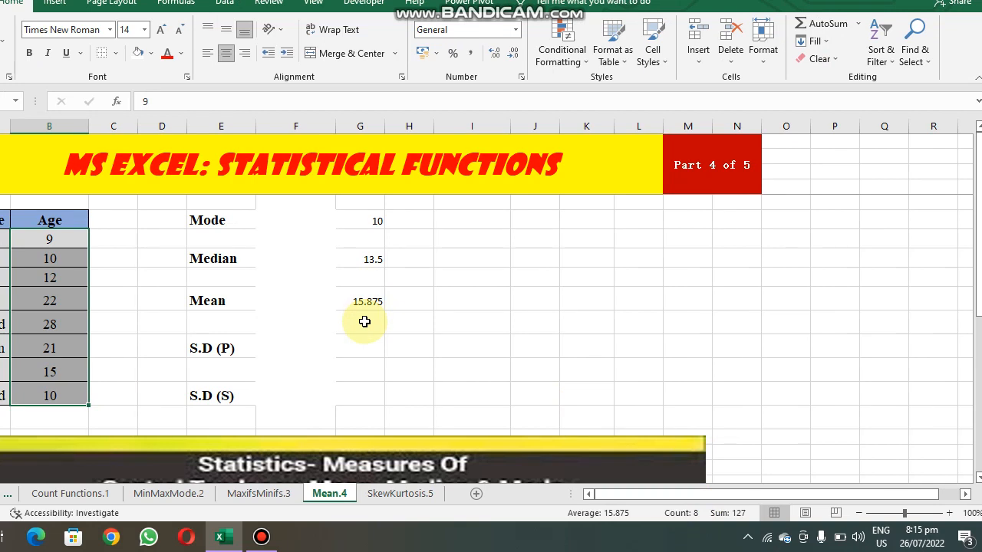
- Calculate the population standard deviation of the ages in G12, beside the S.D (P) label, with =STDEV.P(B7:B14)
left_click(373, 346)
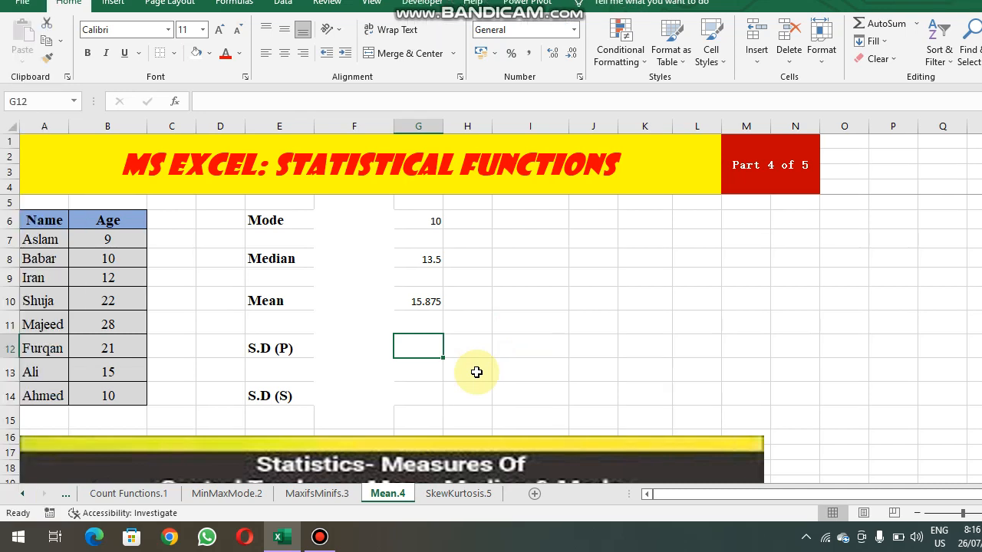
type("=")
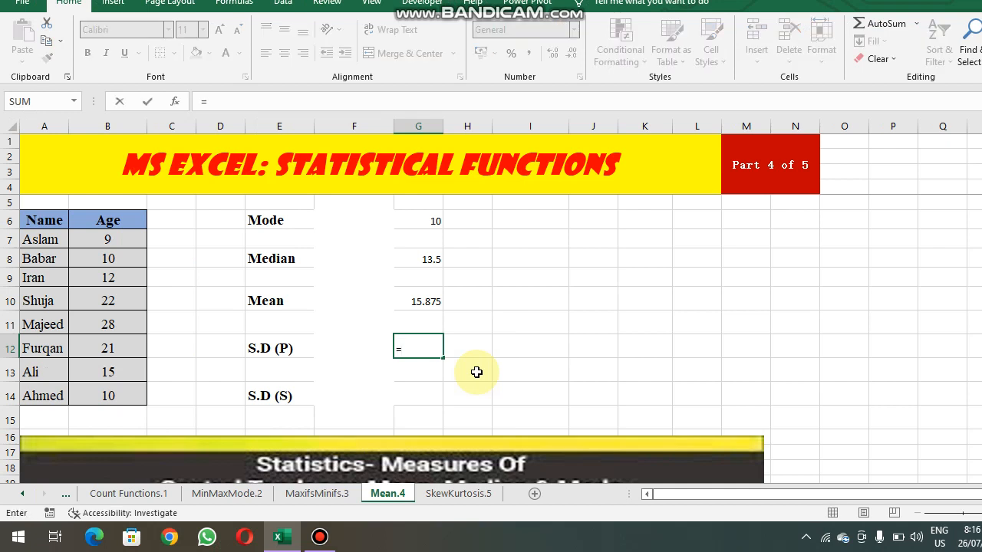
type("s")
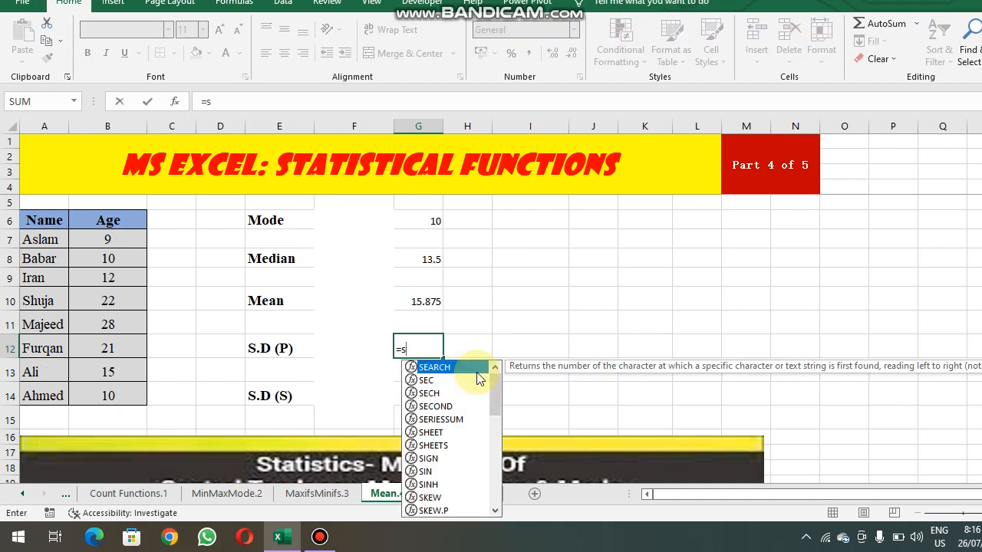
type("t")
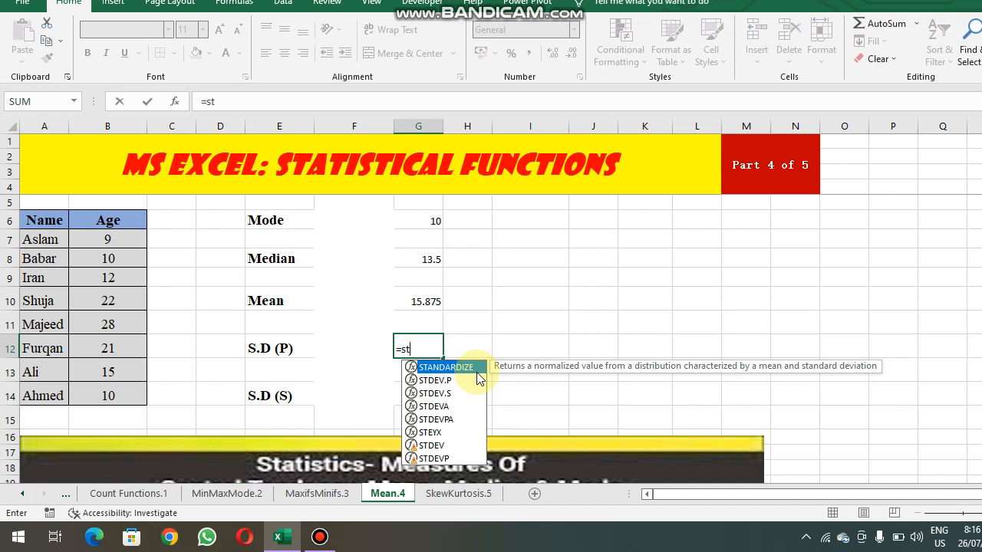
type("d")
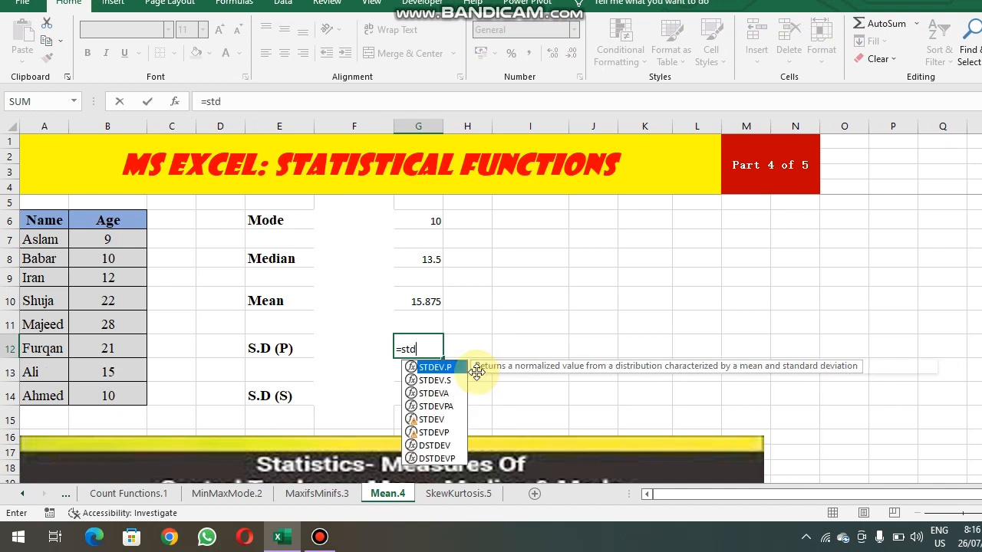
type("ev")
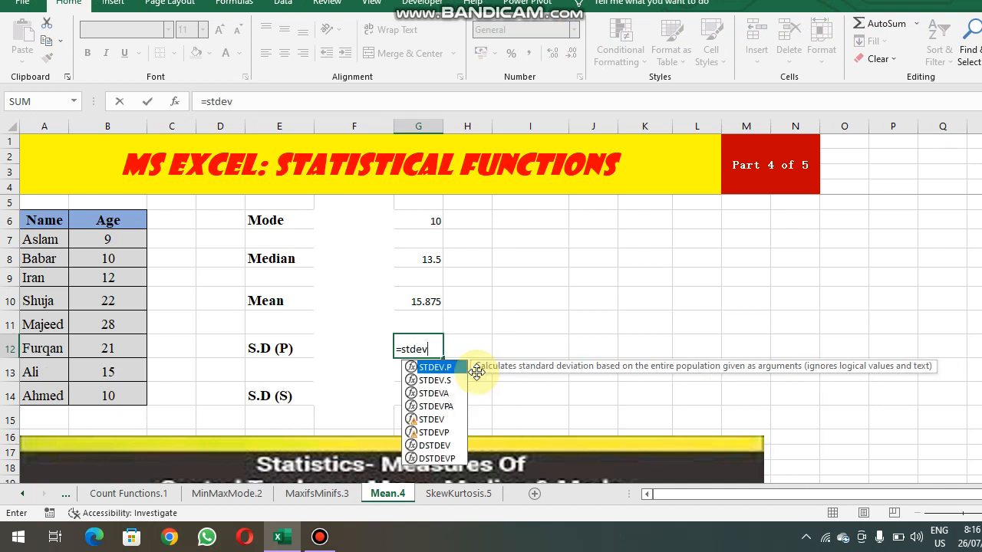
type(".p")
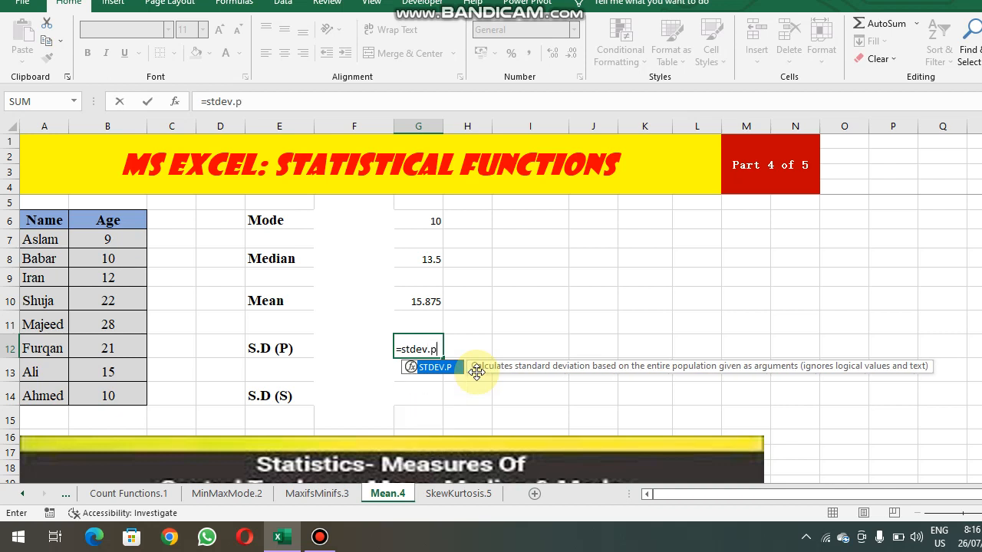
type("(")
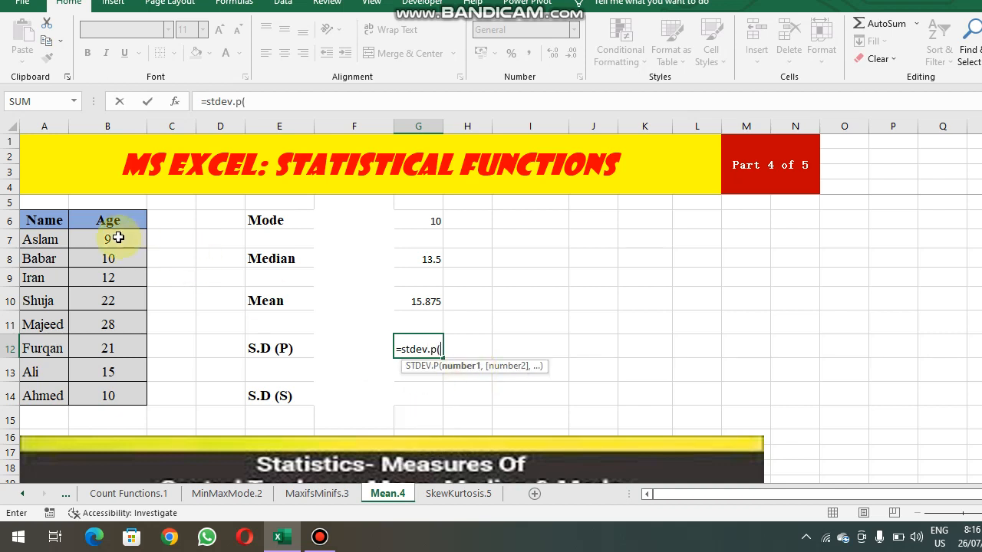
left_click_drag(111, 239, 116, 389)
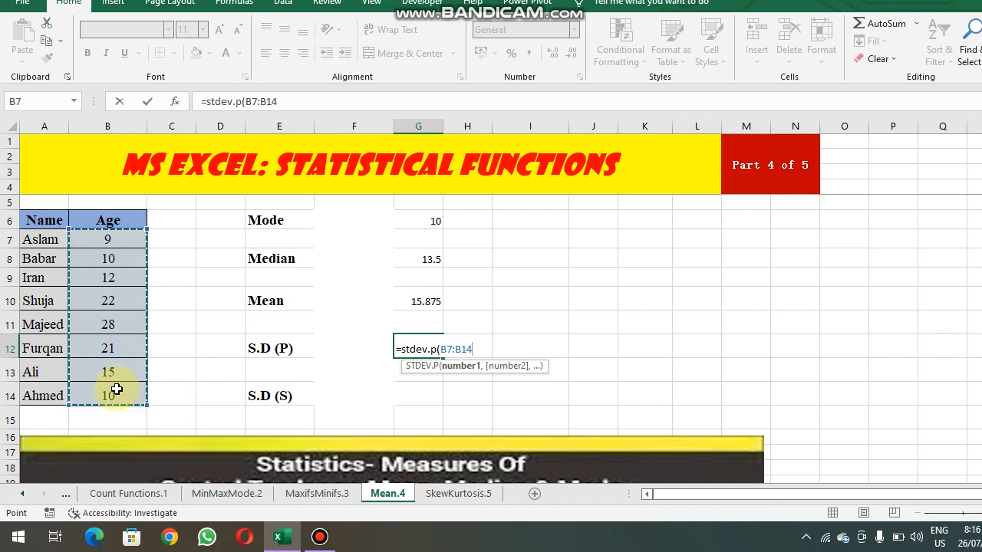
type(")")
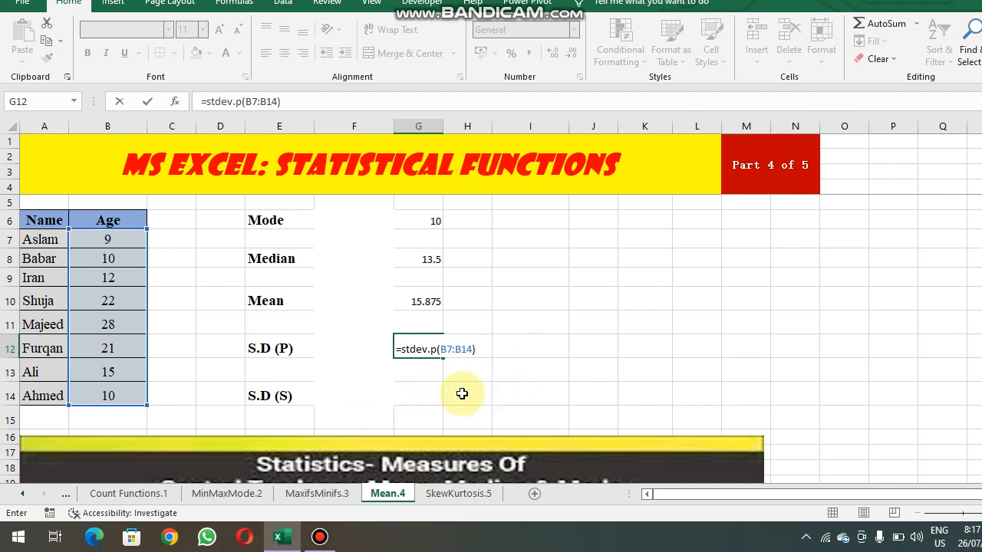
key("Return")
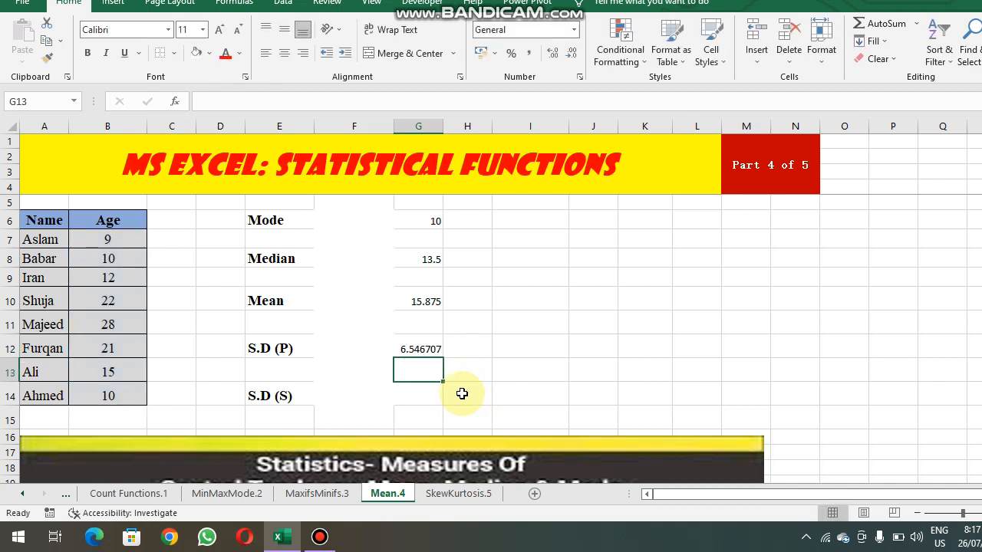
- Calculate the sample standard deviation of the ages in G14, beside the S.D (S) label, with =STDEV.S(B7:B14)
left_click(425, 393)
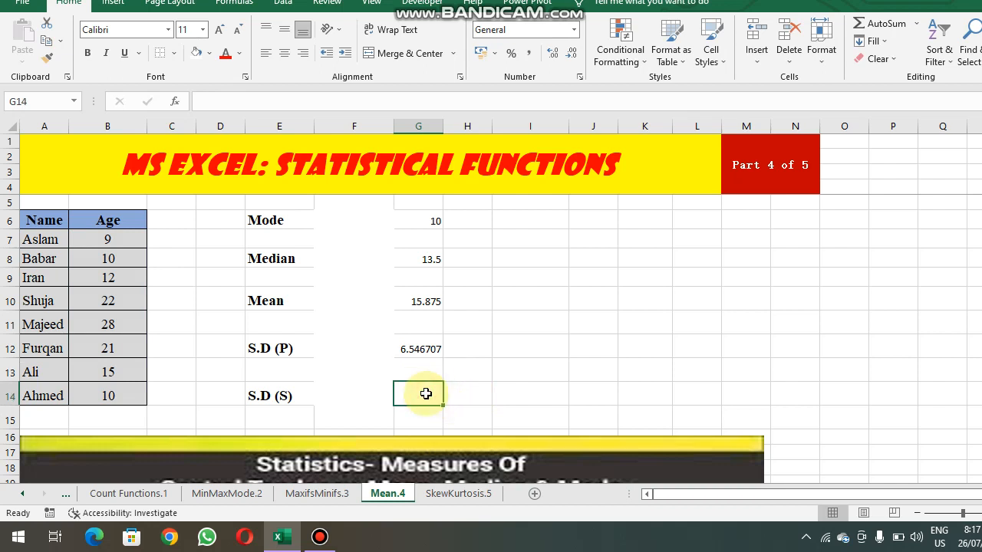
type("=")
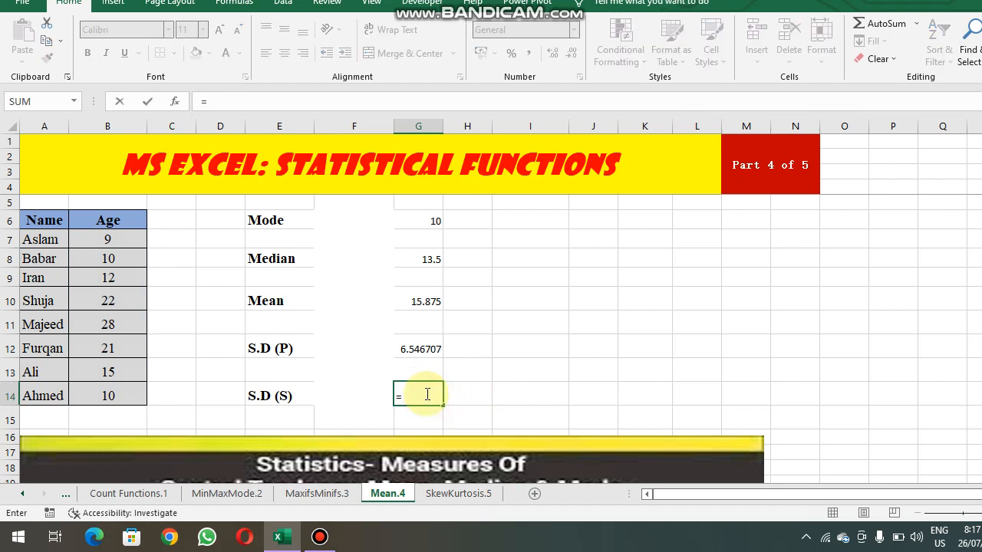
type("std")
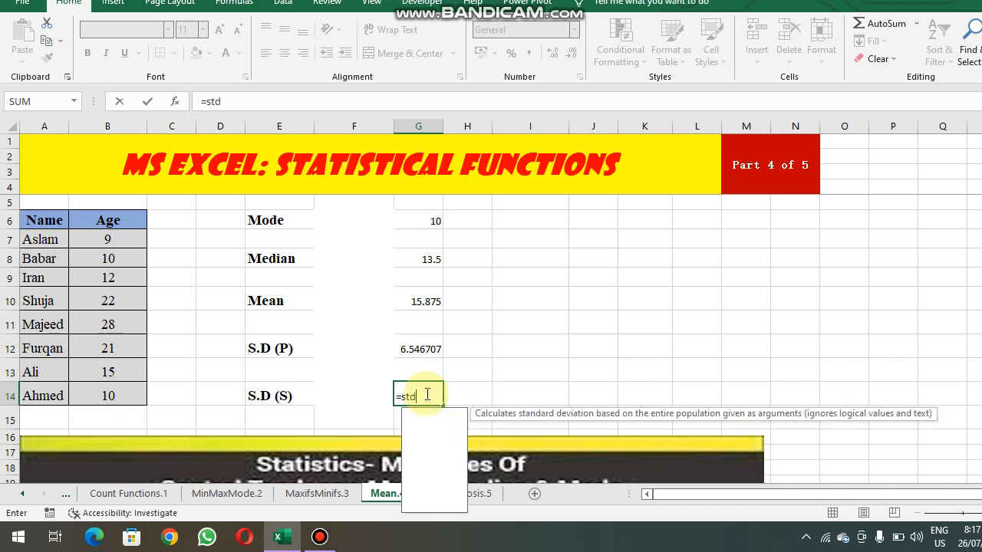
type("ev.s(")
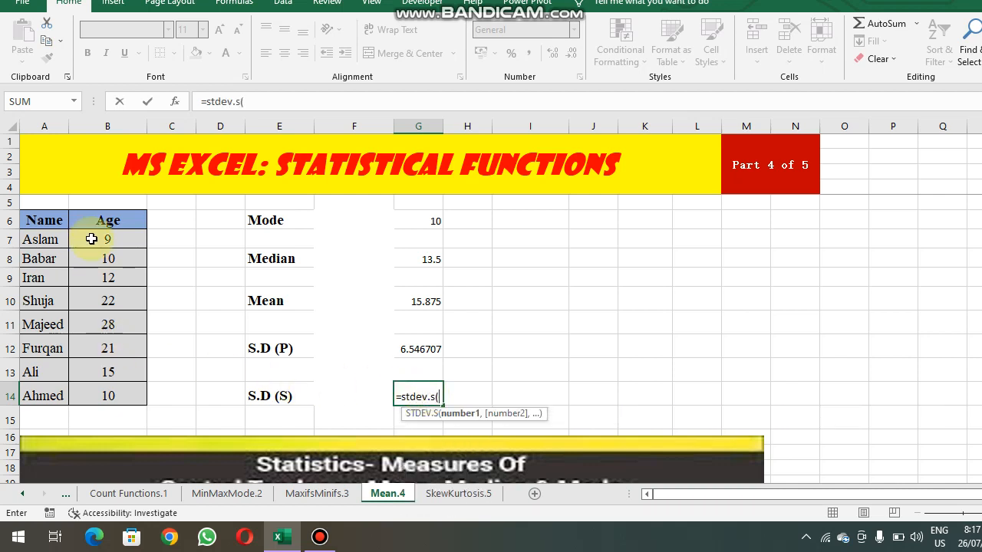
left_click_drag(106, 239, 111, 387)
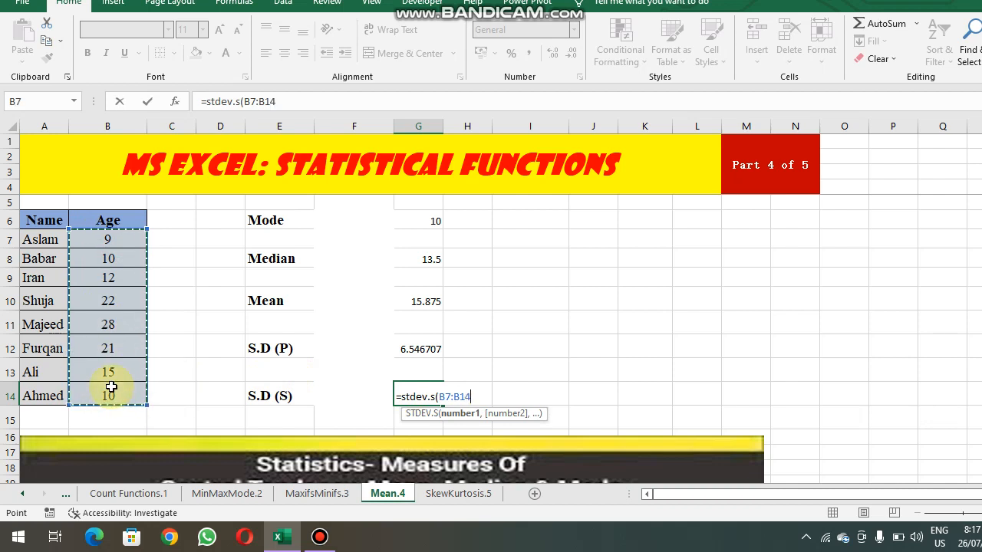
type(")")
key("Return")
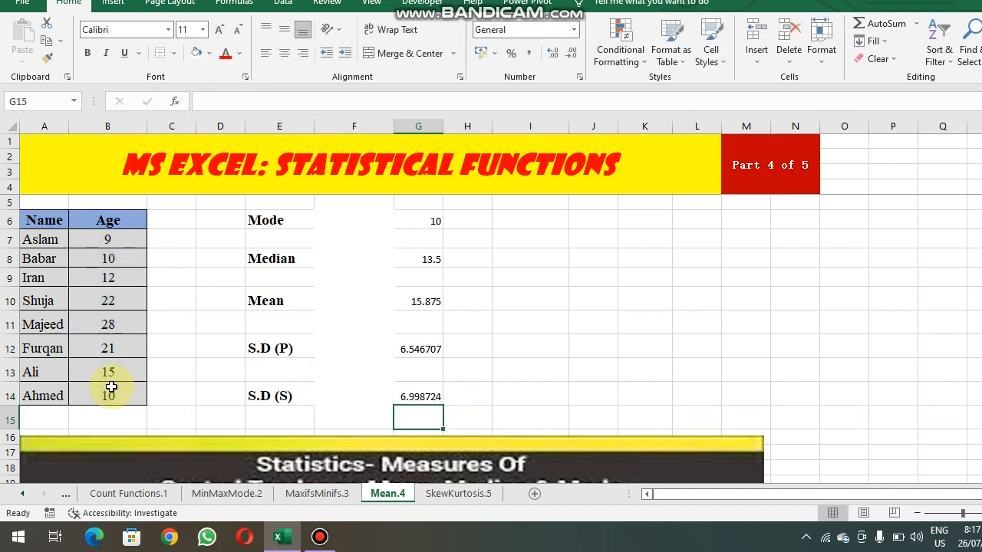
- Highlight the two standard deviation results in G12 and G14 with a yellow fill
key("Up")
key("Up")
key("Up")
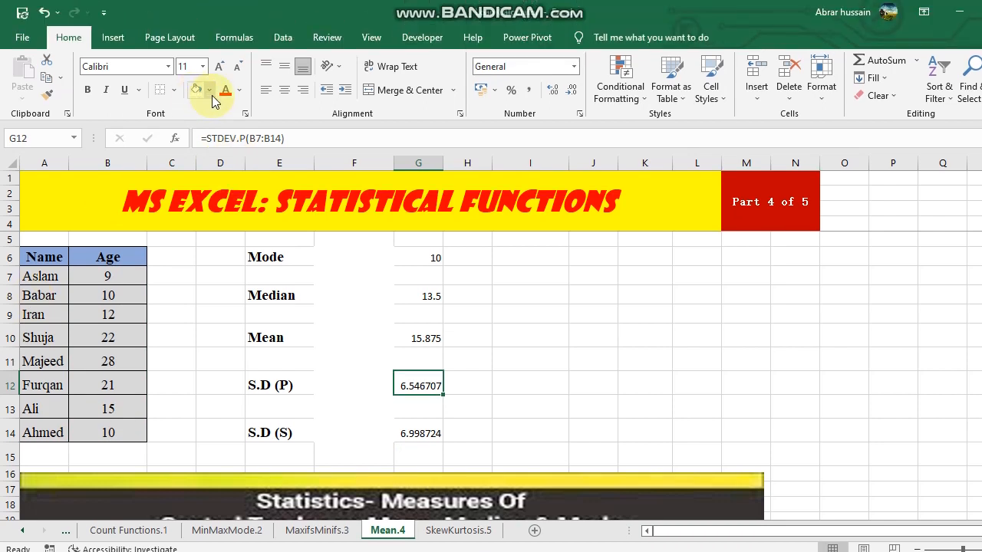
left_click(209, 90)
left_click(234, 209)
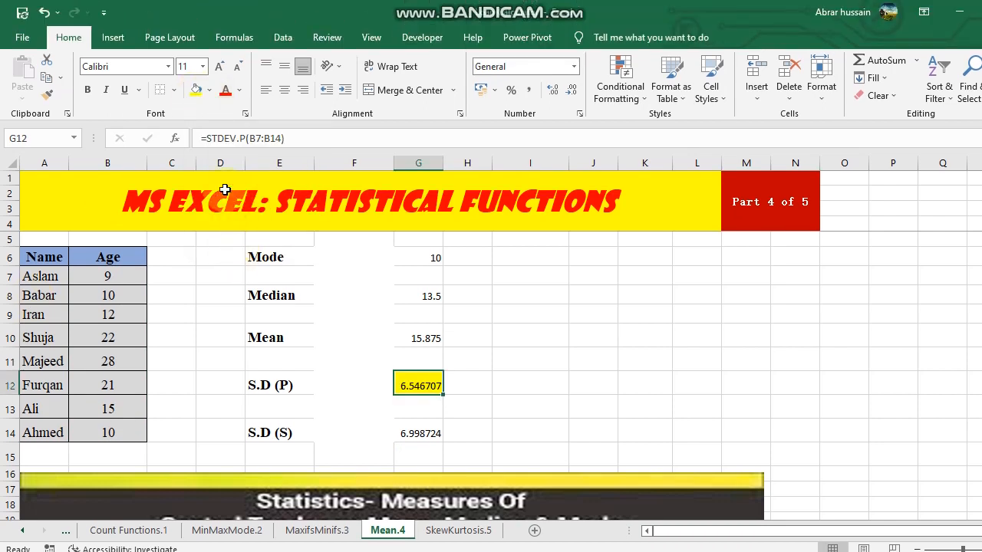
key("Down")
key("Down")
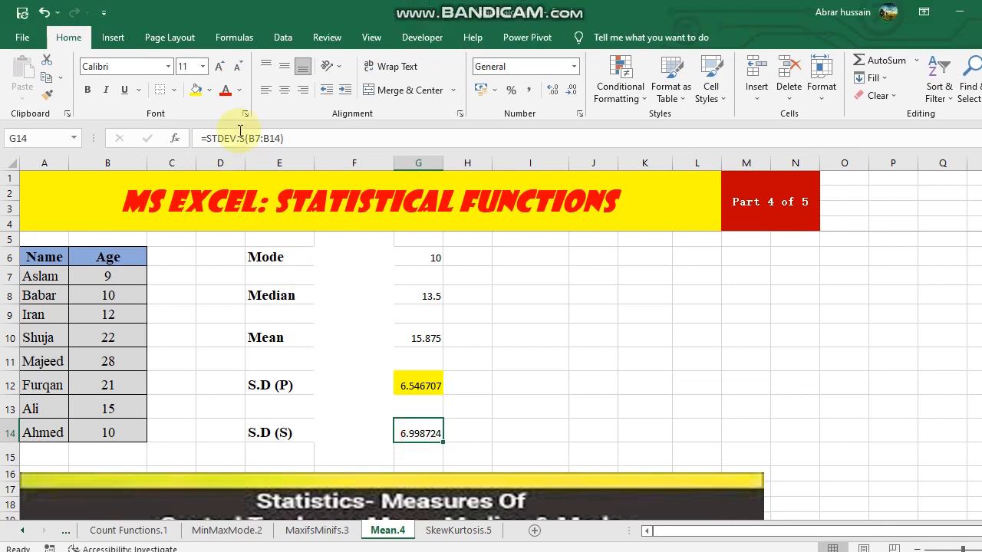
left_click(195, 85)
left_click(467, 431)
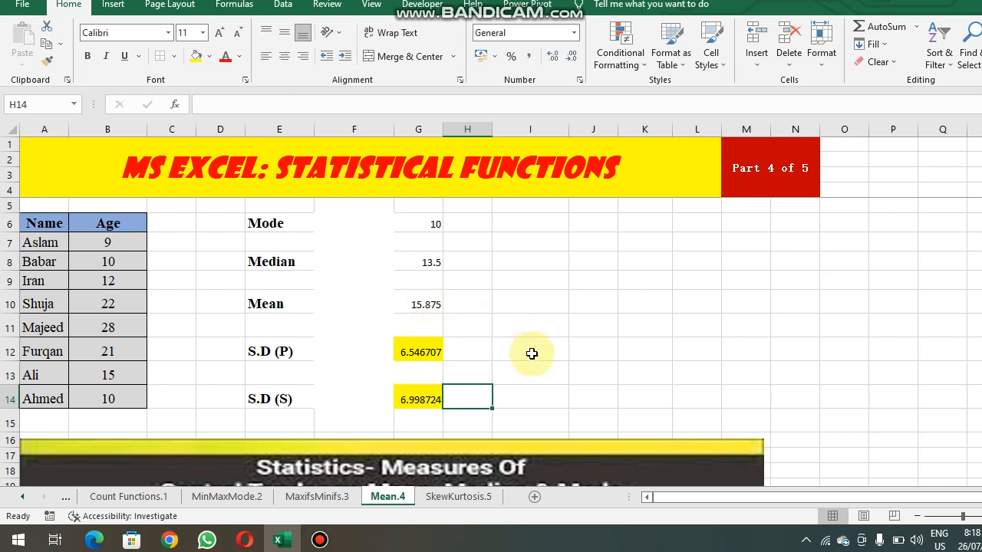
- Review the completed statistics beside the age table together with the central tendency illustration below them
left_click(499, 381)
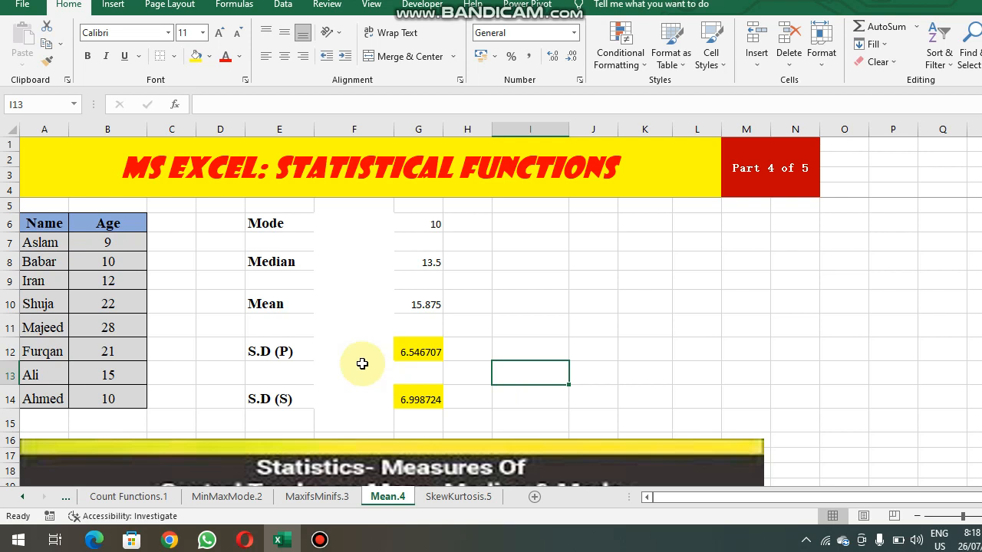
key("Down")
key("Down")
key("Down")
key("Down")
key("Down")
key("Down")
key("Down")
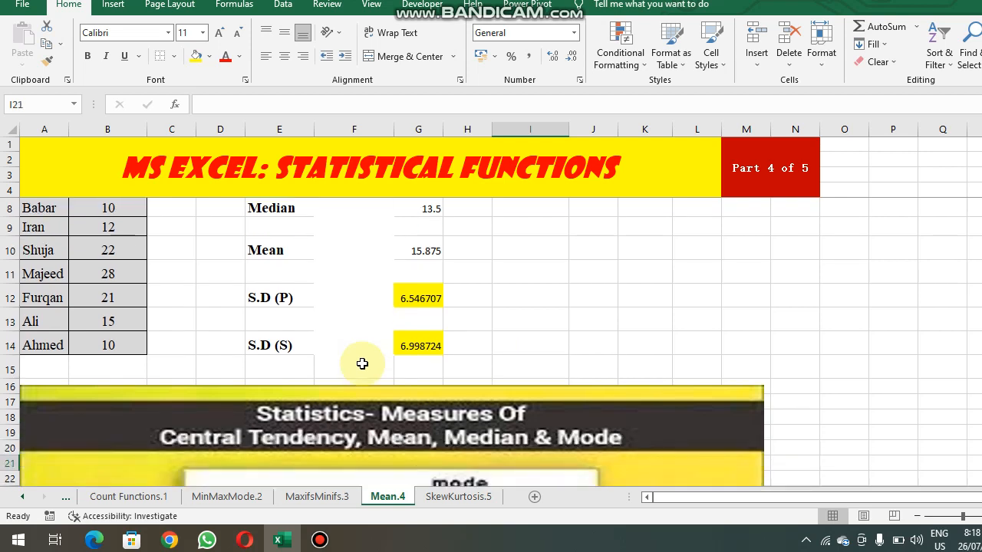
key("Up")
key("Up")
key("Up")
key("Up")
key("Up")
key("Up")
key("Up")
key("Up")
key("Up")
key("ctrl+Home")
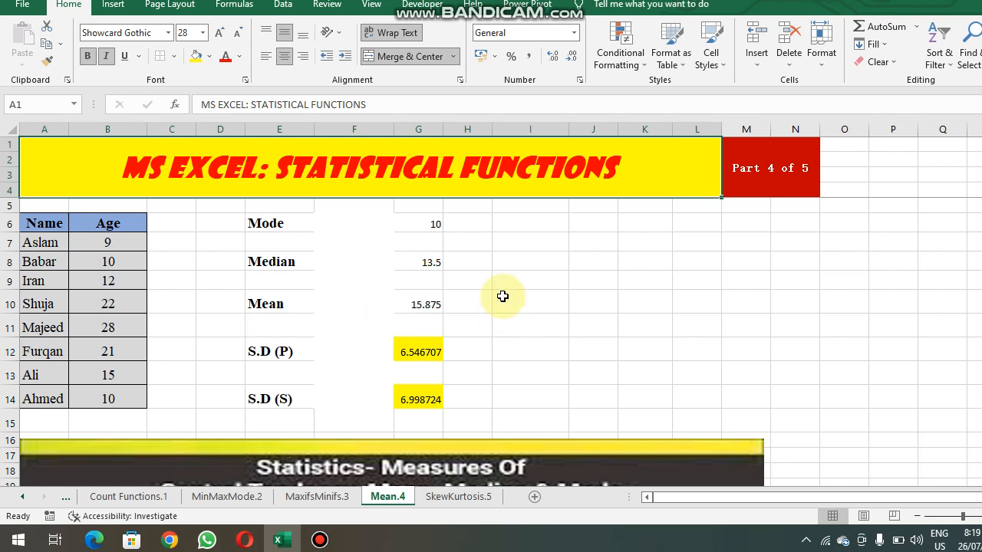
key("Down")
key("Down")
key("Down")
key("Down")
key("Down")
key("Down")
key("Down")
key("Down")
key("Down")
key("Down")
key("Down")
key("Down")
key("Down")
key("Down")
key("Down")
key("Down")
key("Down")
key("Down")
key("Down")
key("Down")
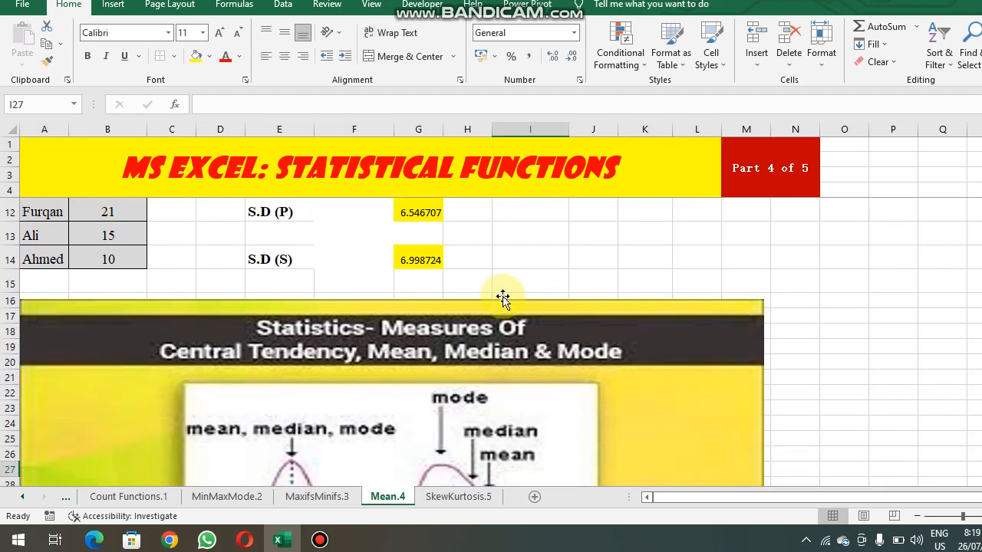
key("Up")
key("Up")
key("Down")
key("Down")
key("Up")
key("Up")
key("Up")
key("Up")
key("Up")
key("Up")
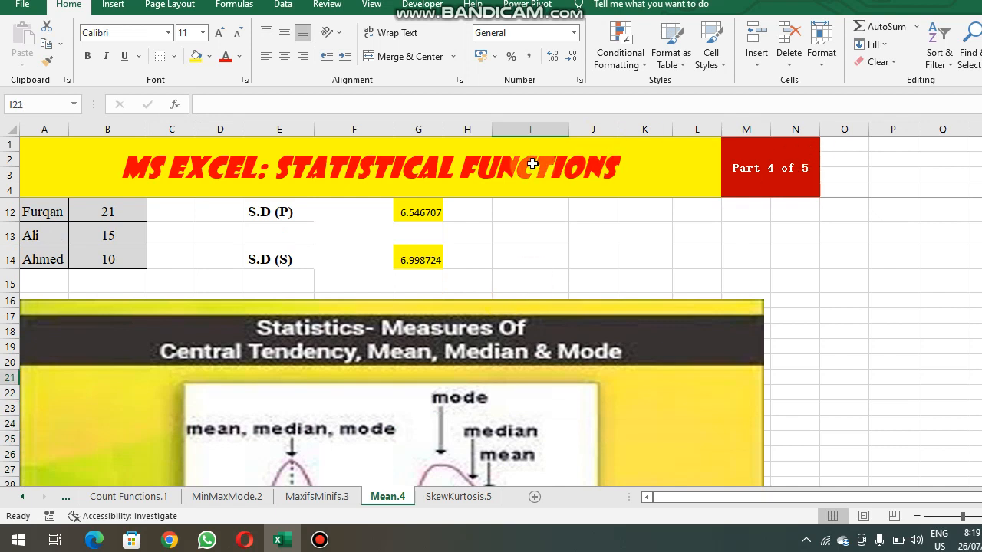